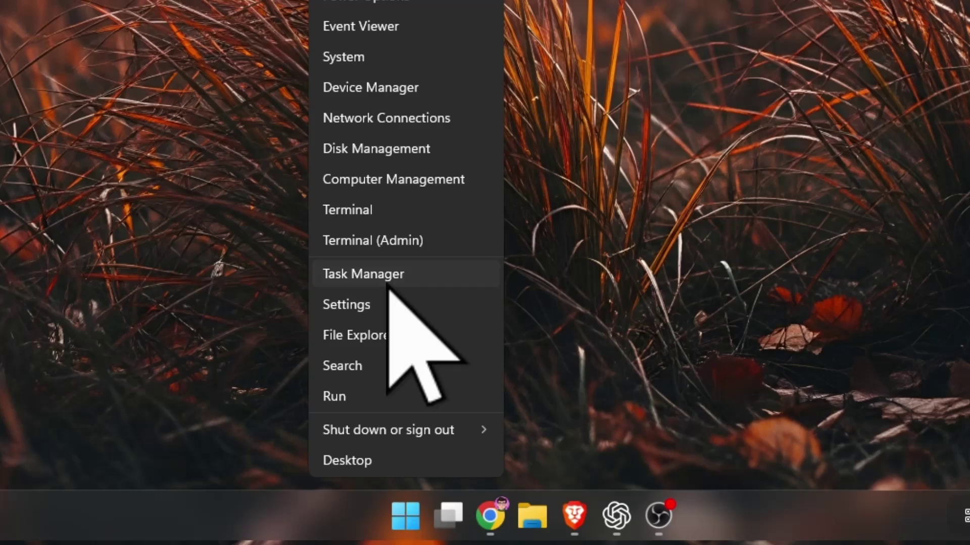
Disable BlueStacks Services from launching at startup in Task Manager.
{"action": "left_click", "coordinate": [448, 275]}
{"action": "mouse_move", "coordinate": [627, 10]}
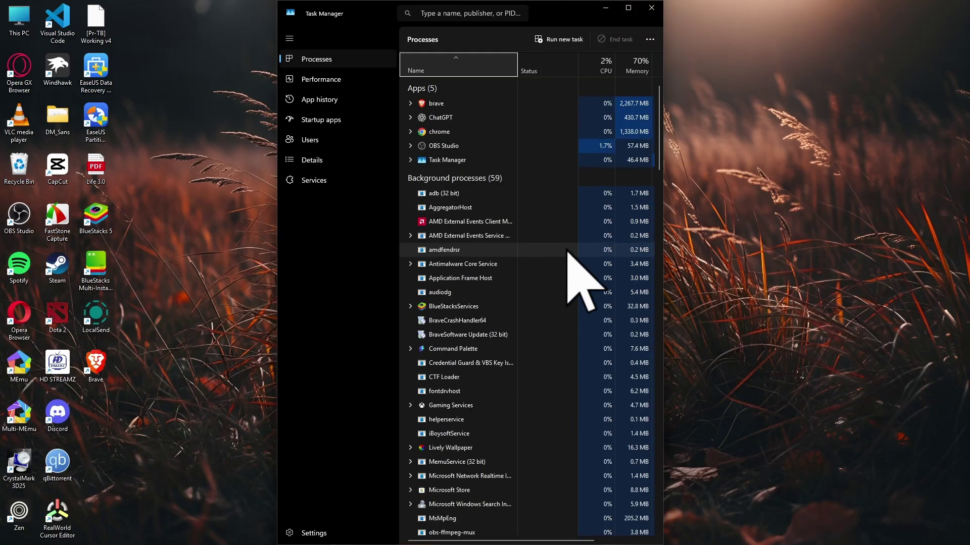
{"action": "left_click", "coordinate": [320, 119]}
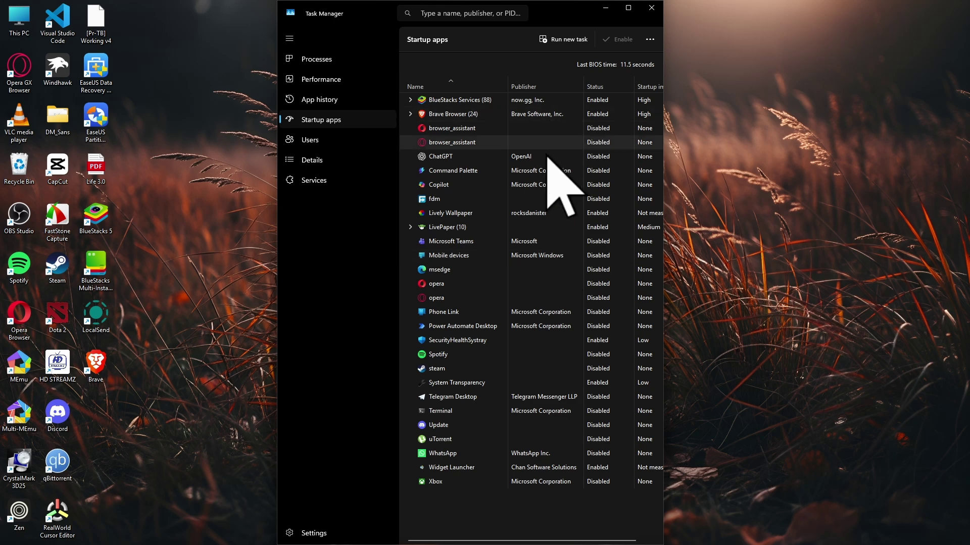
{"action": "right_click", "coordinate": [515, 100]}
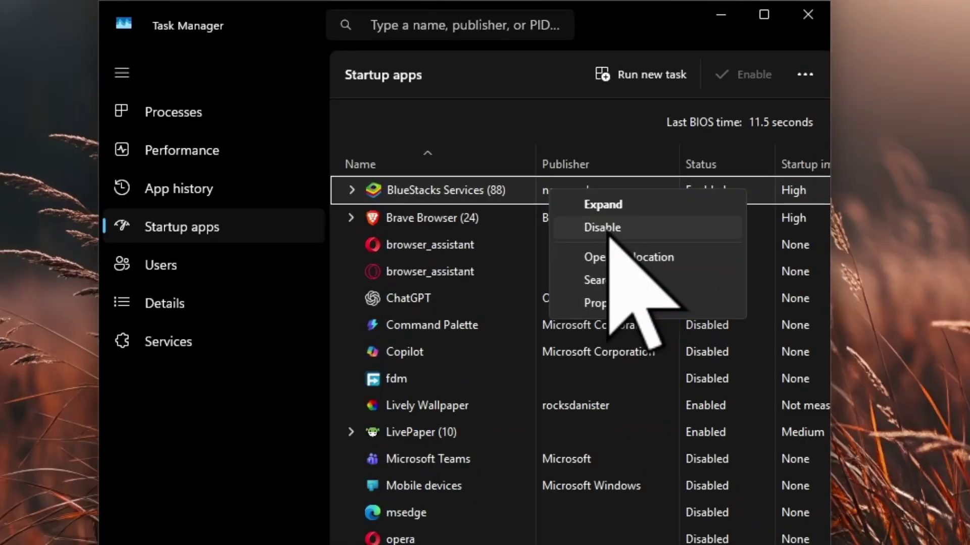
{"action": "left_click", "coordinate": [606, 230]}
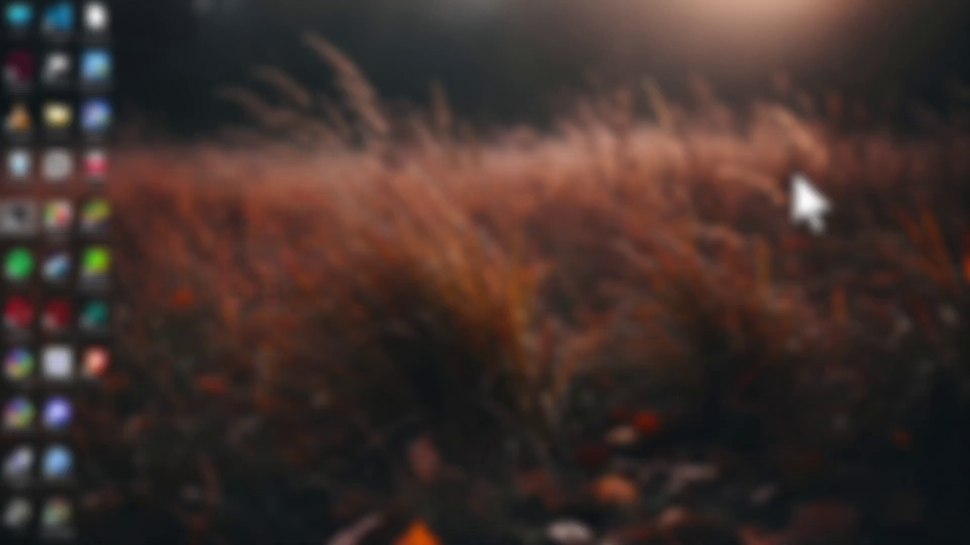
Run cleanmgr to start Disk Cleanup and choose the C: drive for cleaning.
{"action": "key", "text": "super+r"}
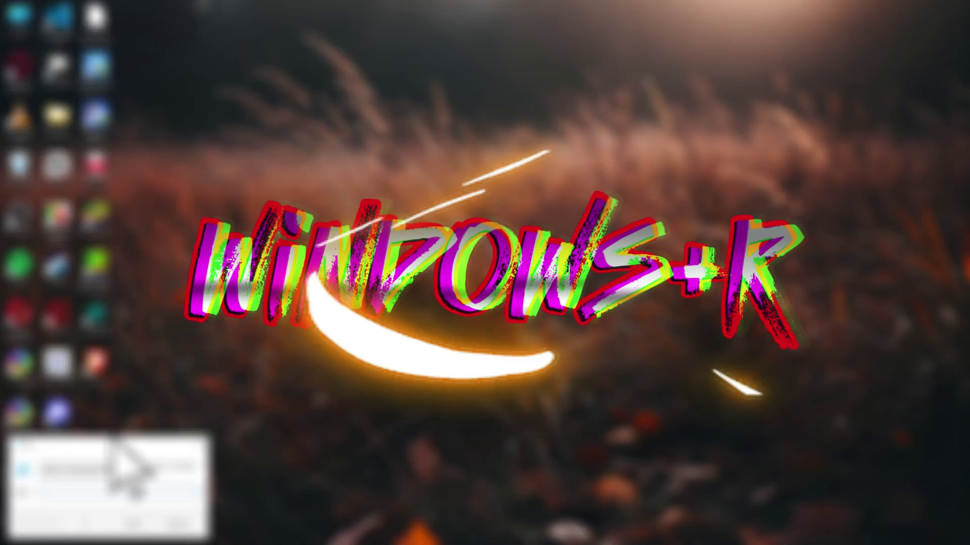
{"action": "left_click_drag", "start_coordinate": [111, 441], "coordinate": [543, 192]}
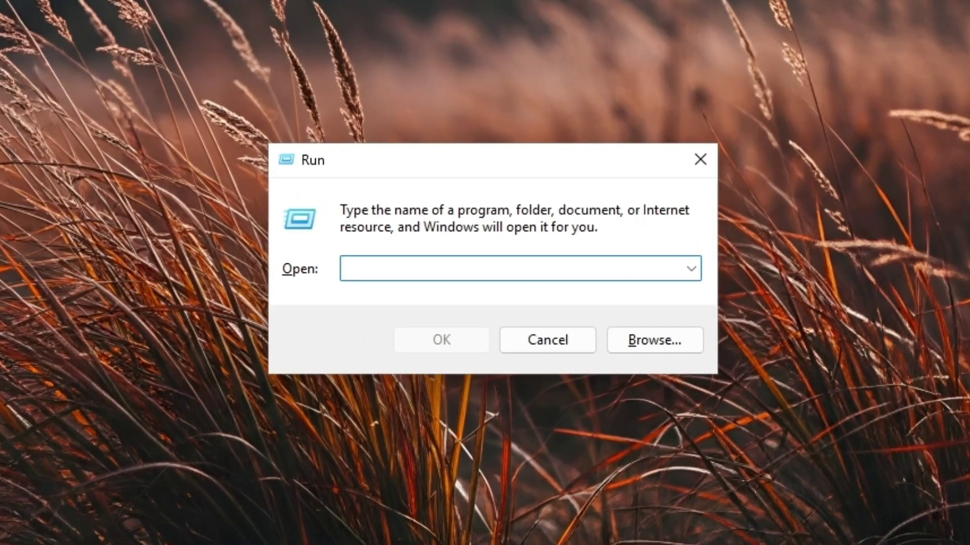
{"action": "type", "text": "cleanmgr"}
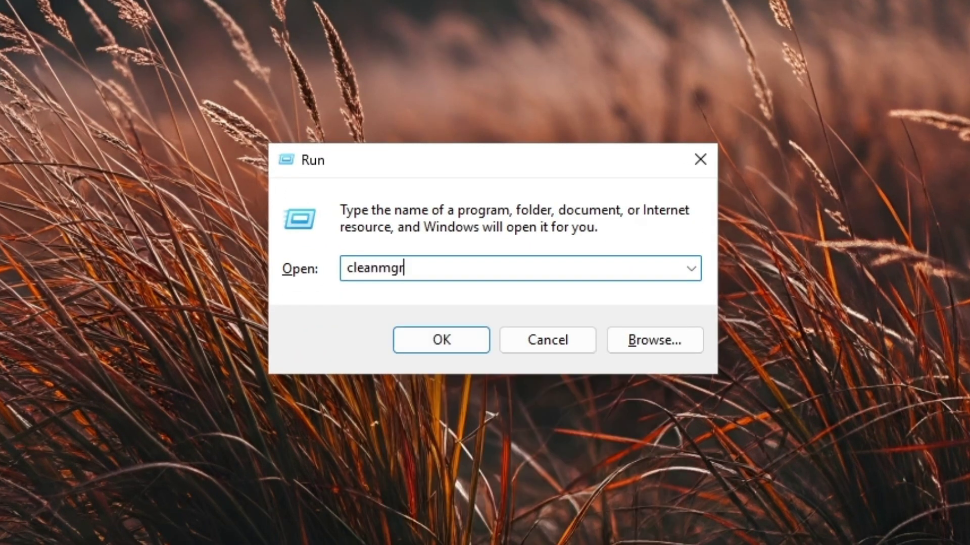
{"action": "key", "text": "Return"}
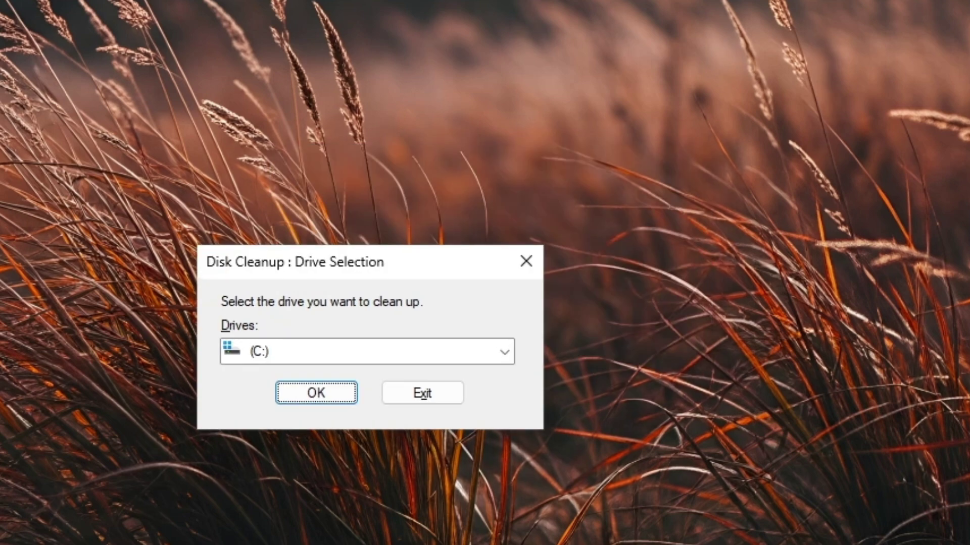
{"action": "left_click", "coordinate": [320, 353]}
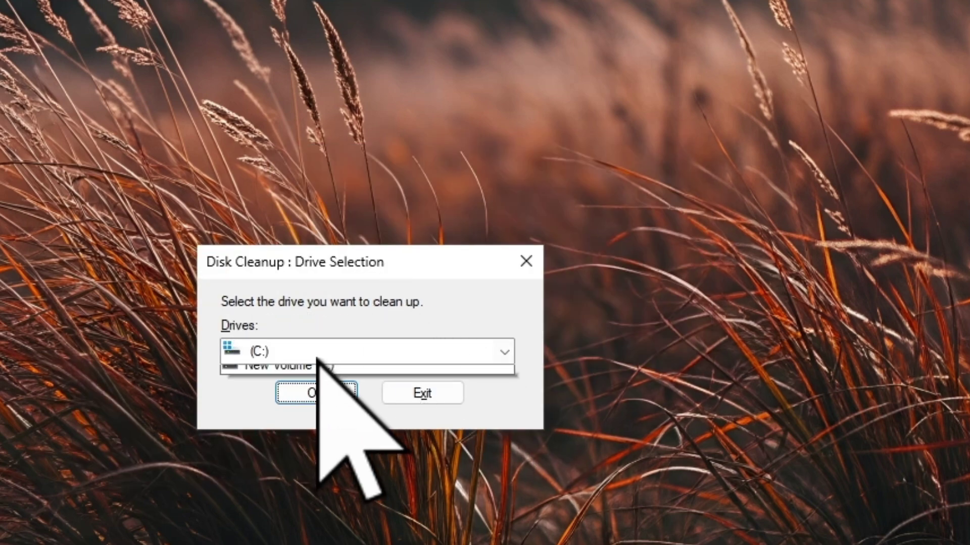
{"action": "left_click", "coordinate": [309, 375]}
{"action": "left_click", "coordinate": [318, 392]}
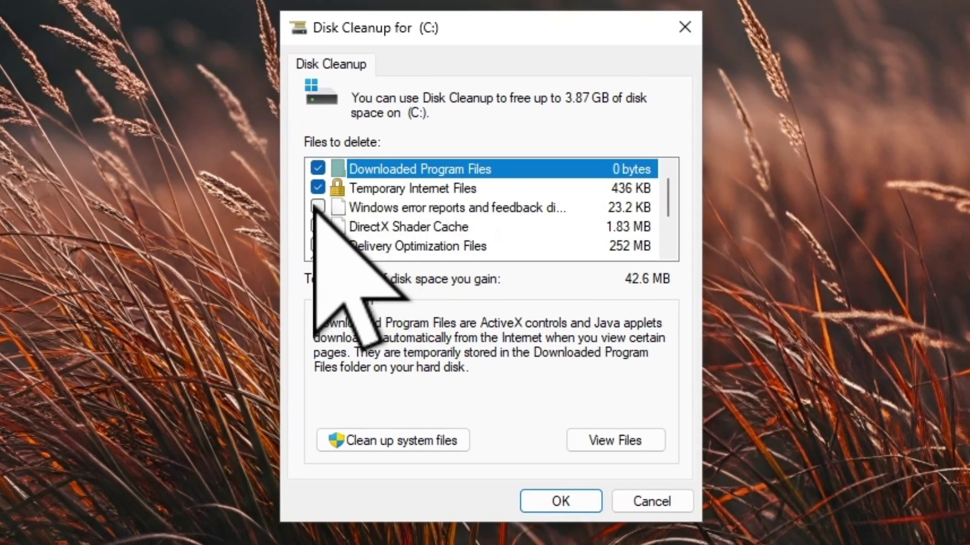
Include Windows error reports, DirectX Shader Cache, Delivery Optimization Files, Recycle Bin and Temporary files in the C: cleanup.
{"action": "left_click", "coordinate": [318, 207]}
{"action": "left_click", "coordinate": [318, 226]}
{"action": "scroll", "coordinate": [354, 185], "scroll_direction": "down", "scroll_amount": 1}
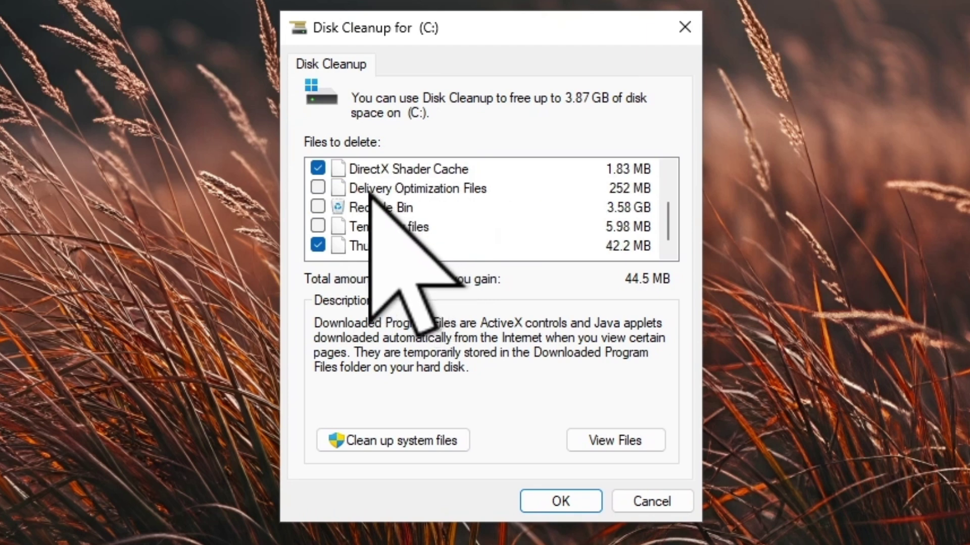
{"action": "left_click", "coordinate": [318, 188]}
{"action": "left_click", "coordinate": [318, 207]}
{"action": "left_click", "coordinate": [318, 226]}
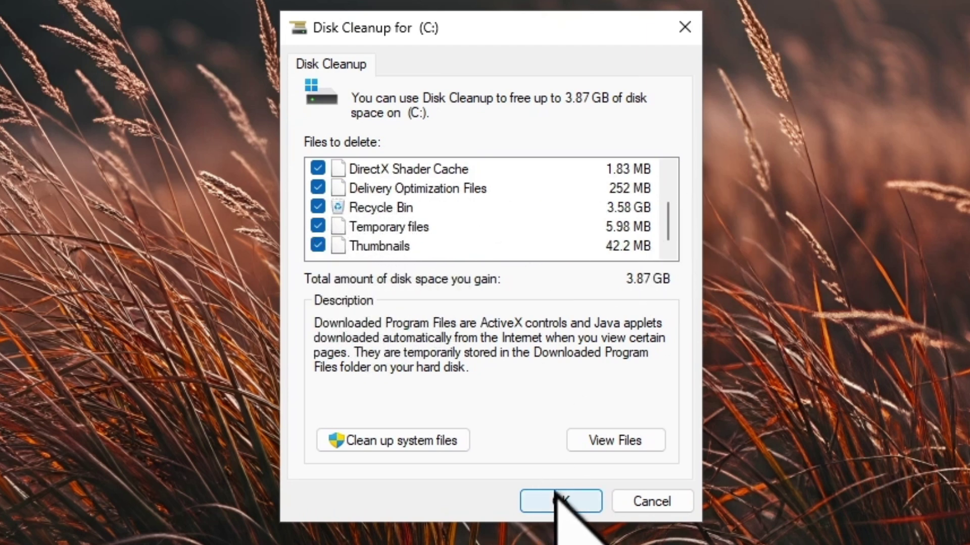
Review the selected file categories, including the Recycle Bin, and permanently delete the files from the C: drive.
{"action": "scroll", "coordinate": [556, 227], "scroll_direction": "up", "scroll_amount": 1}
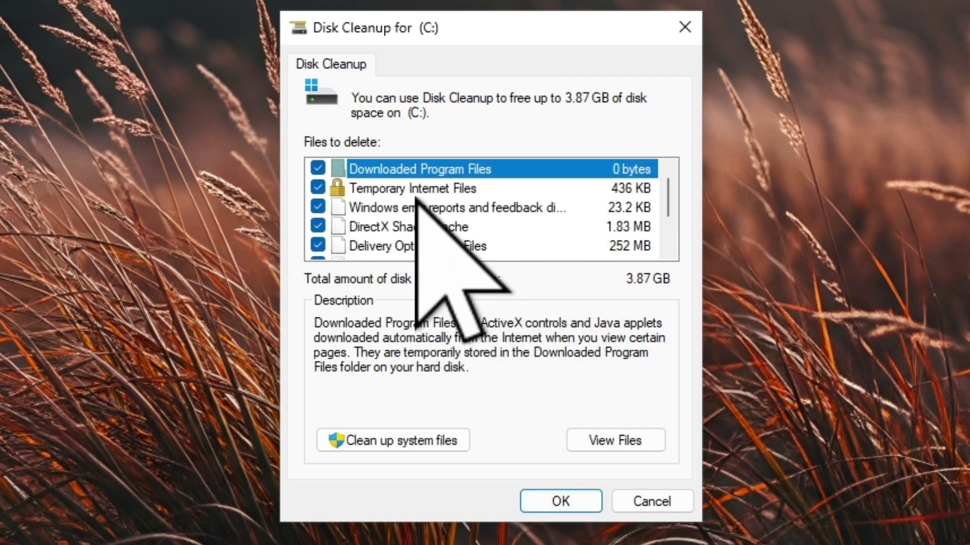
{"action": "scroll", "coordinate": [399, 212], "scroll_direction": "down", "scroll_amount": 1}
{"action": "left_click", "coordinate": [375, 211]}
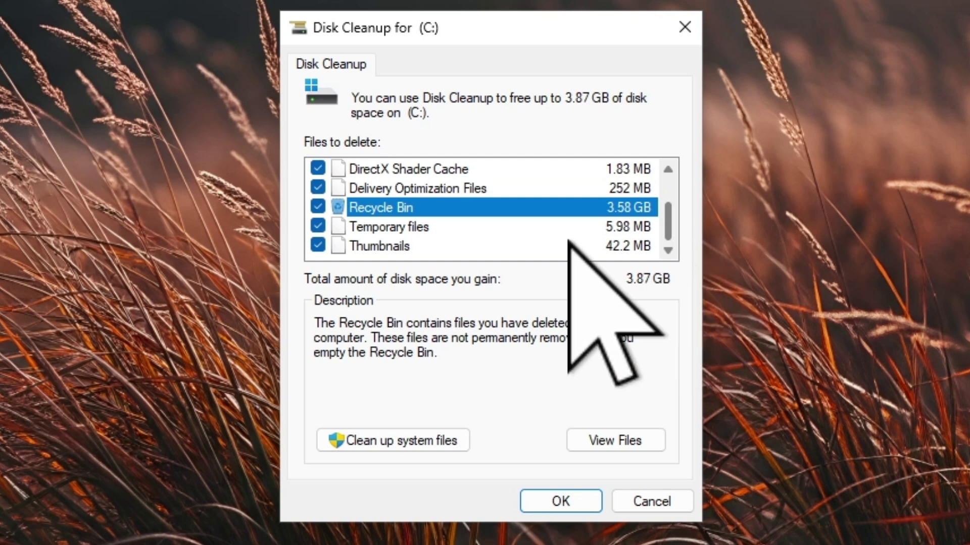
{"action": "left_click", "coordinate": [318, 207]}
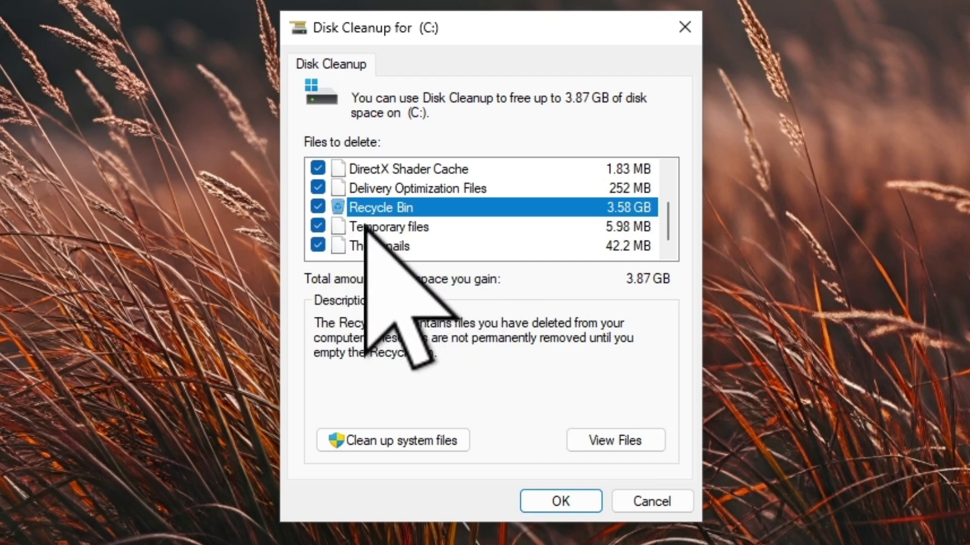
{"action": "left_click", "coordinate": [558, 501]}
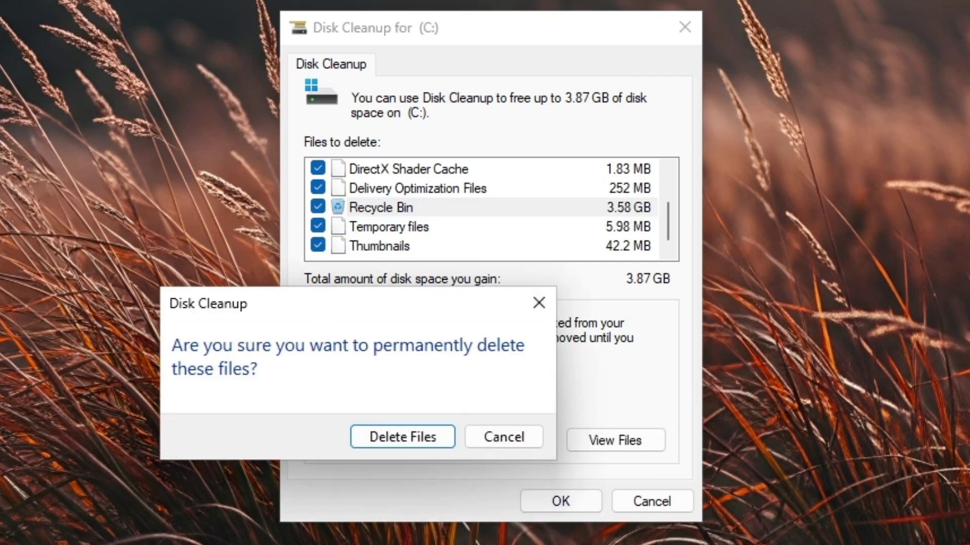
{"action": "left_click", "coordinate": [428, 435]}
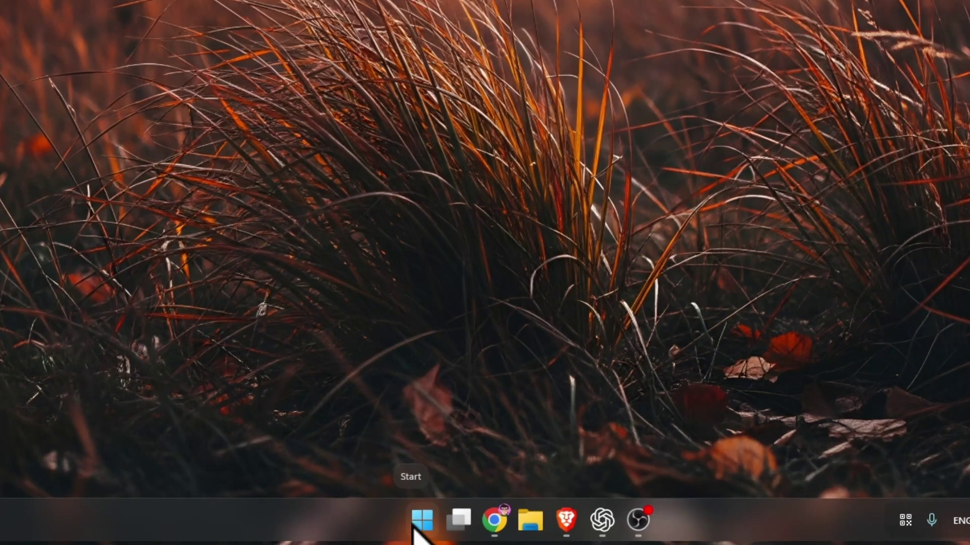
Open the list of installed apps in Windows Settings.
{"action": "right_click", "coordinate": [414, 527]}
{"action": "left_click", "coordinate": [459, 342]}
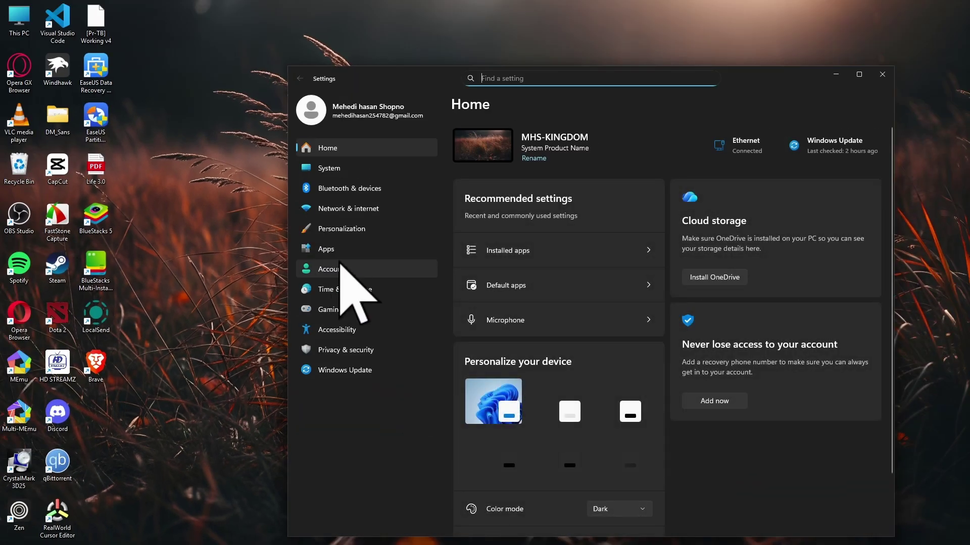
{"action": "left_click", "coordinate": [334, 250]}
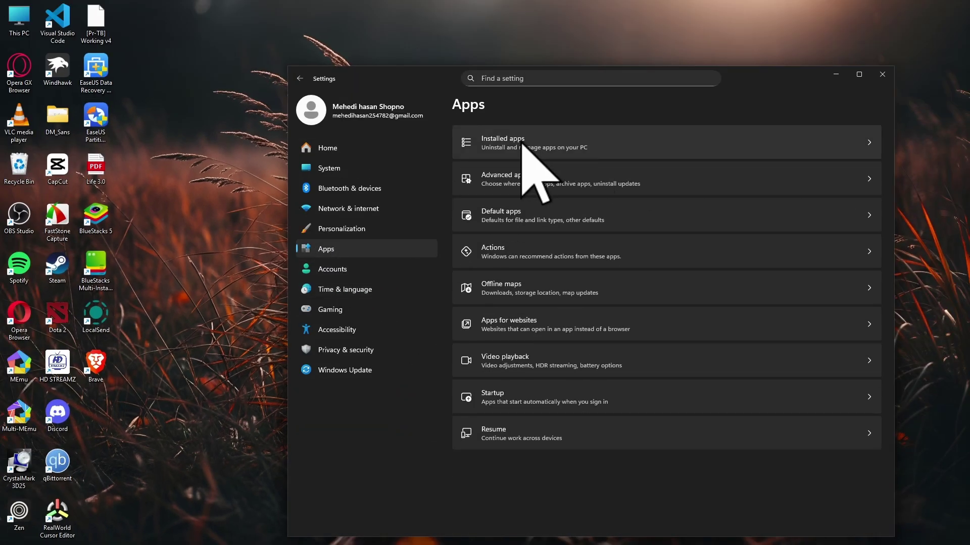
{"action": "left_click", "coordinate": [578, 141]}
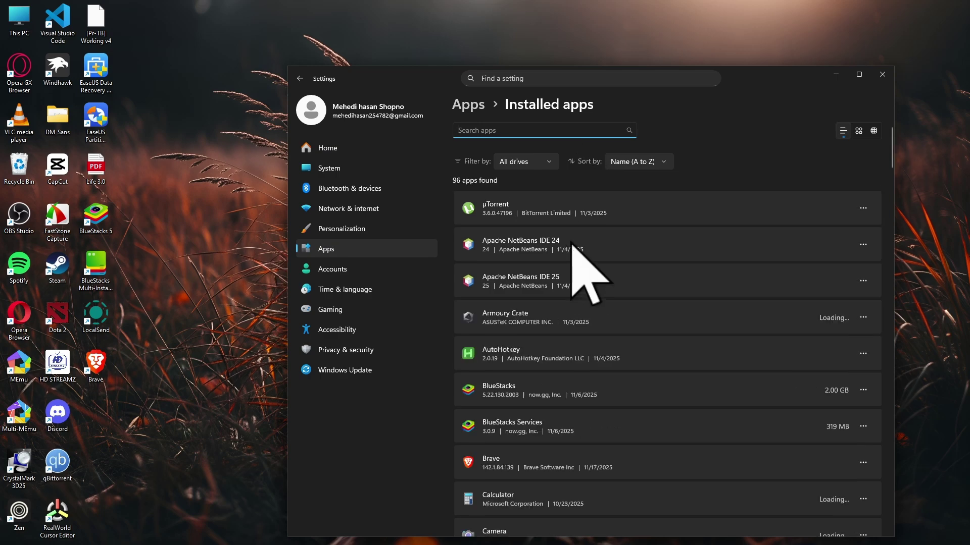
Uninstall AutoHotkey from the installed apps, mark version 2.0.19 and remove all versions in its setup window.
{"action": "scroll", "coordinate": [580, 255], "scroll_direction": "down", "scroll_amount": 10}
{"action": "scroll", "coordinate": [572, 244], "scroll_direction": "down", "scroll_amount": 5}
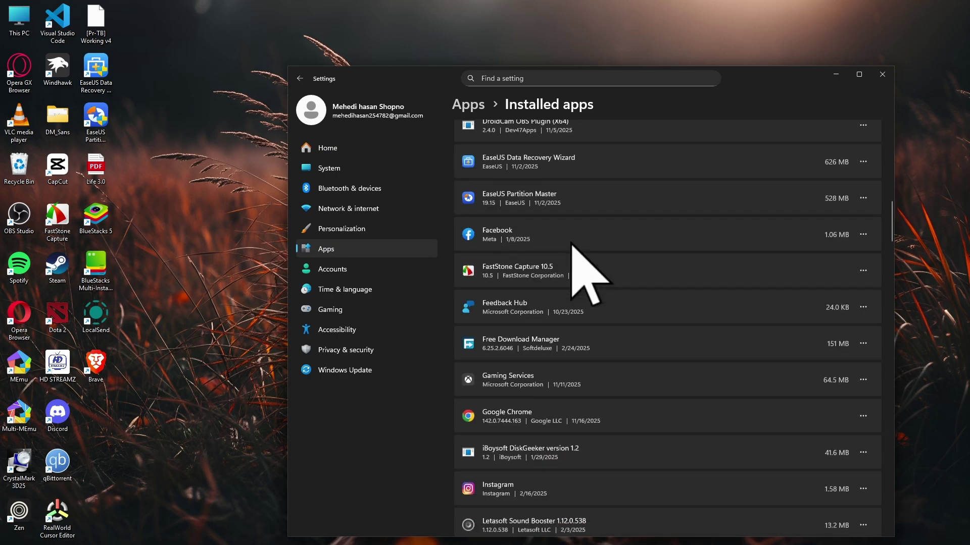
{"action": "scroll", "coordinate": [631, 256], "scroll_direction": "up", "scroll_amount": 8}
{"action": "scroll", "coordinate": [572, 246], "scroll_direction": "up", "scroll_amount": 8}
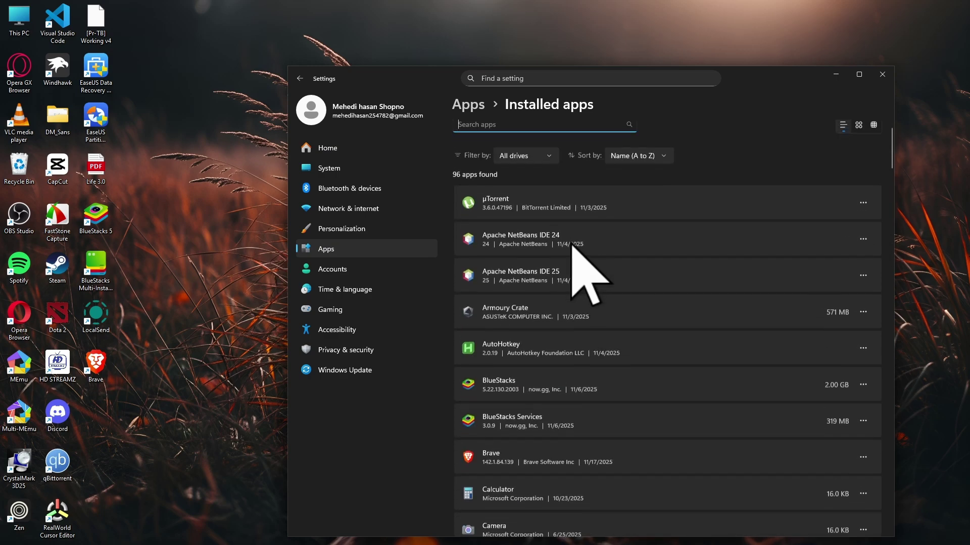
{"action": "scroll", "coordinate": [572, 246], "scroll_direction": "down", "scroll_amount": 4}
{"action": "scroll", "coordinate": [572, 244], "scroll_direction": "down", "scroll_amount": 2}
{"action": "scroll", "coordinate": [573, 244], "scroll_direction": "up", "scroll_amount": 5}
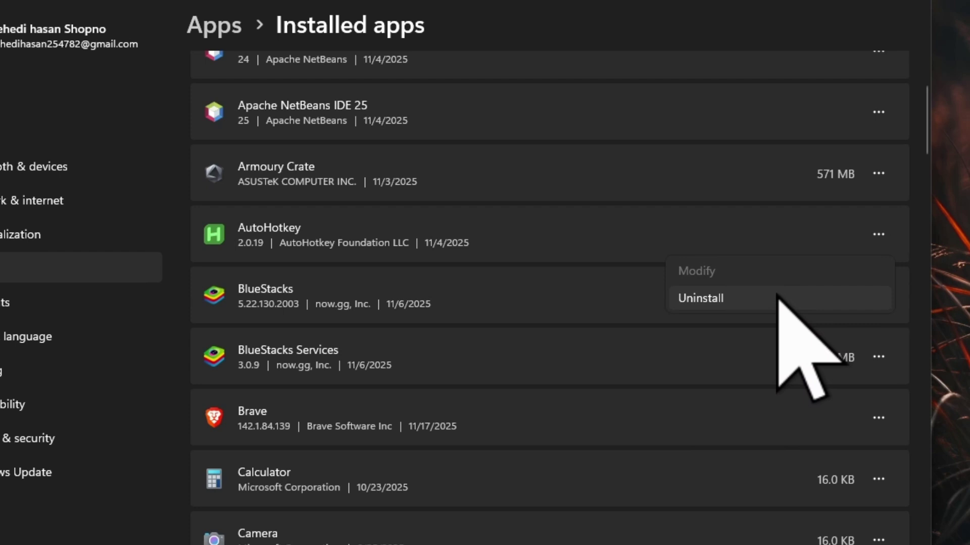
{"action": "left_click", "coordinate": [803, 265]}
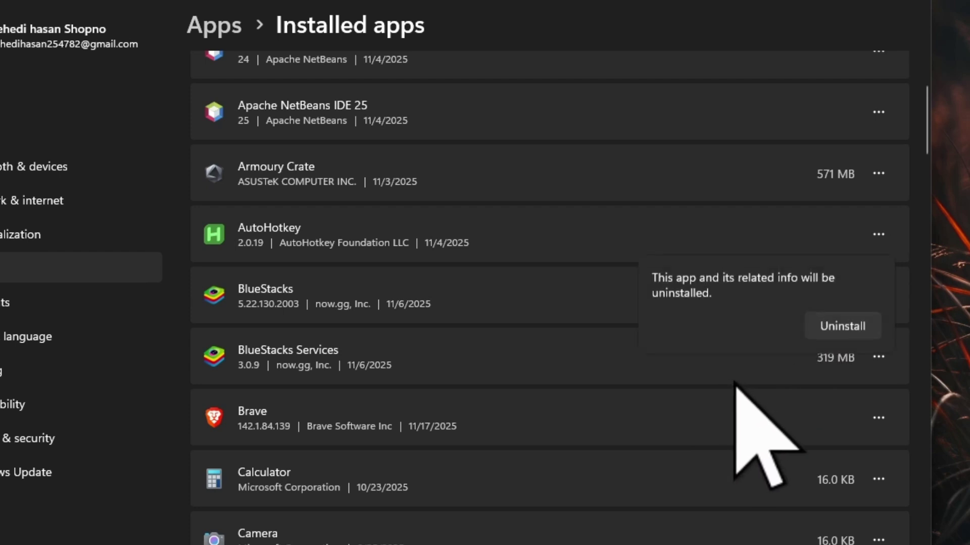
{"action": "left_click", "coordinate": [824, 329]}
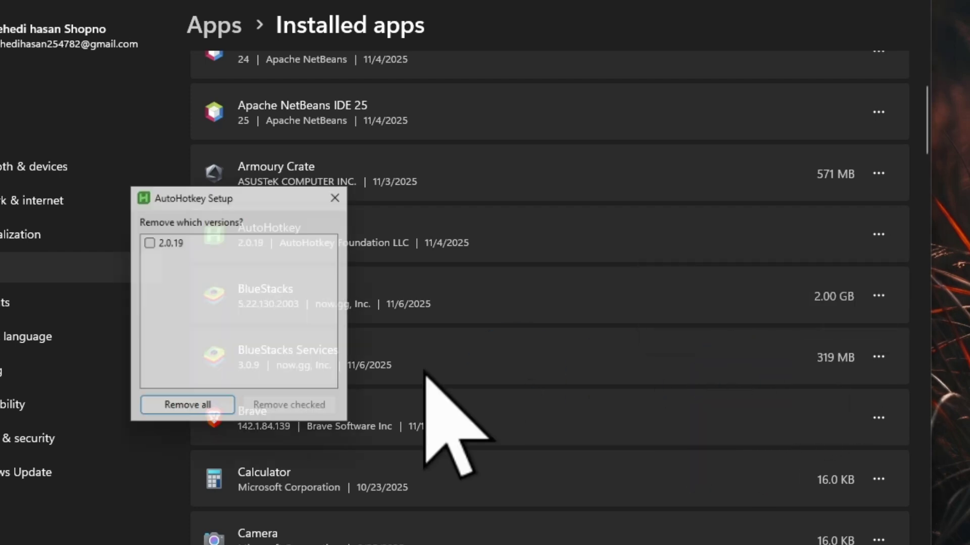
{"action": "left_click", "coordinate": [147, 242]}
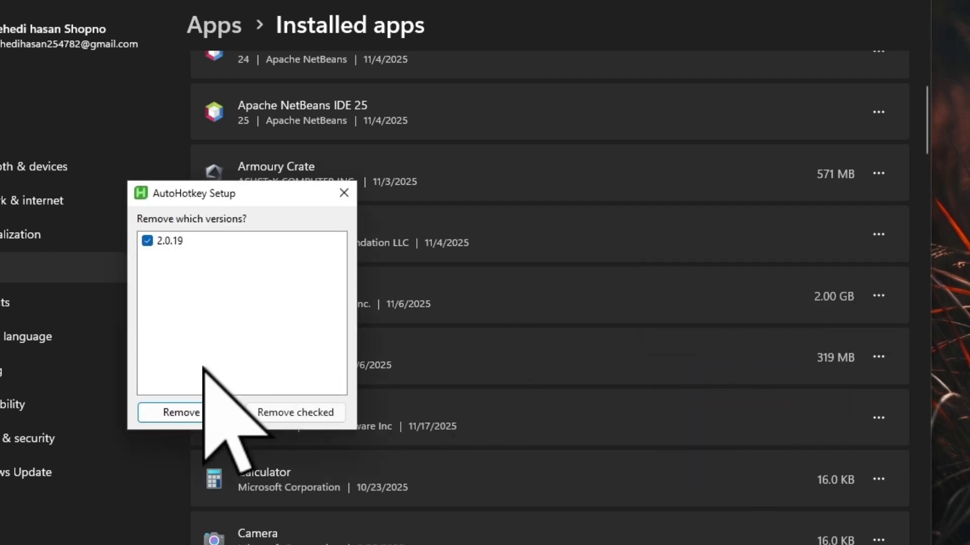
{"action": "left_click", "coordinate": [196, 413]}
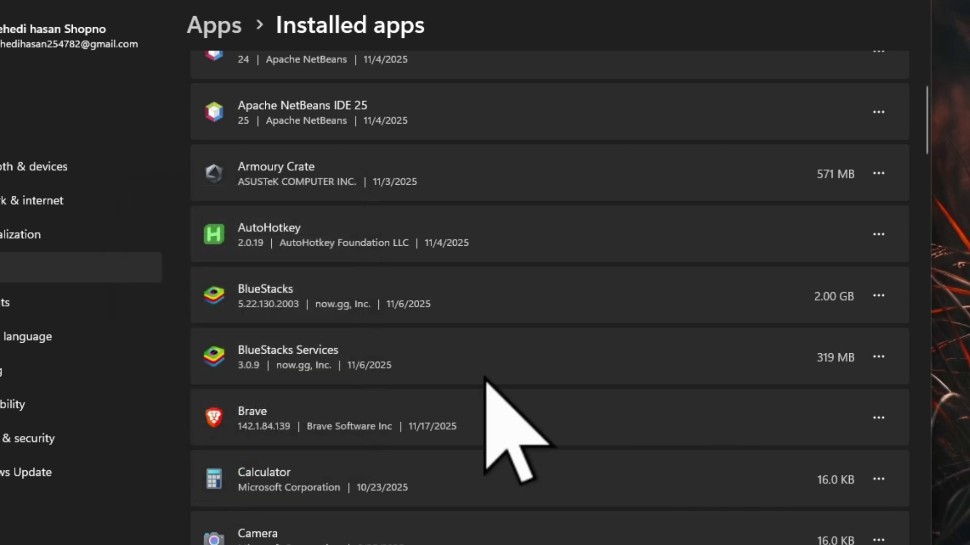
{"action": "scroll", "coordinate": [566, 217], "scroll_direction": "down", "scroll_amount": 5}
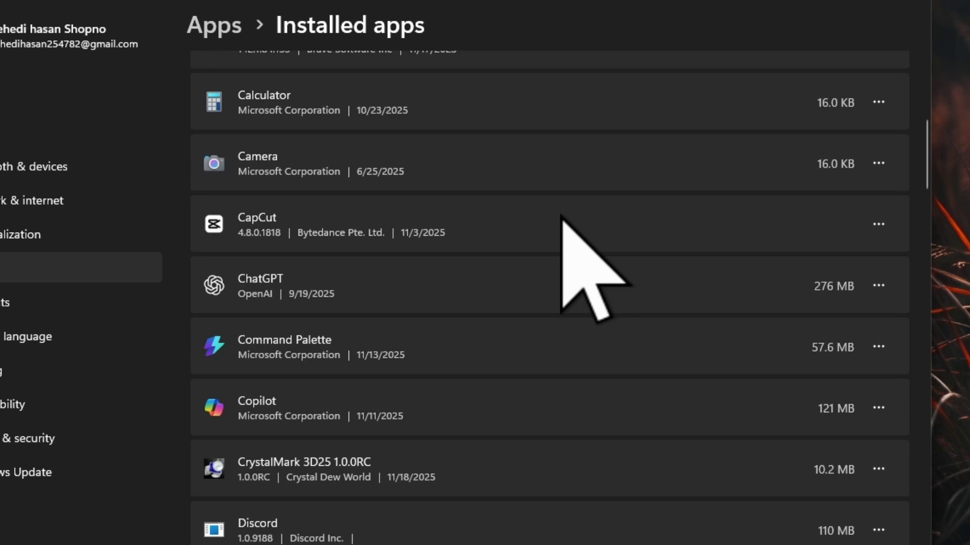
{"action": "scroll", "coordinate": [562, 218], "scroll_direction": "down", "scroll_amount": 5}
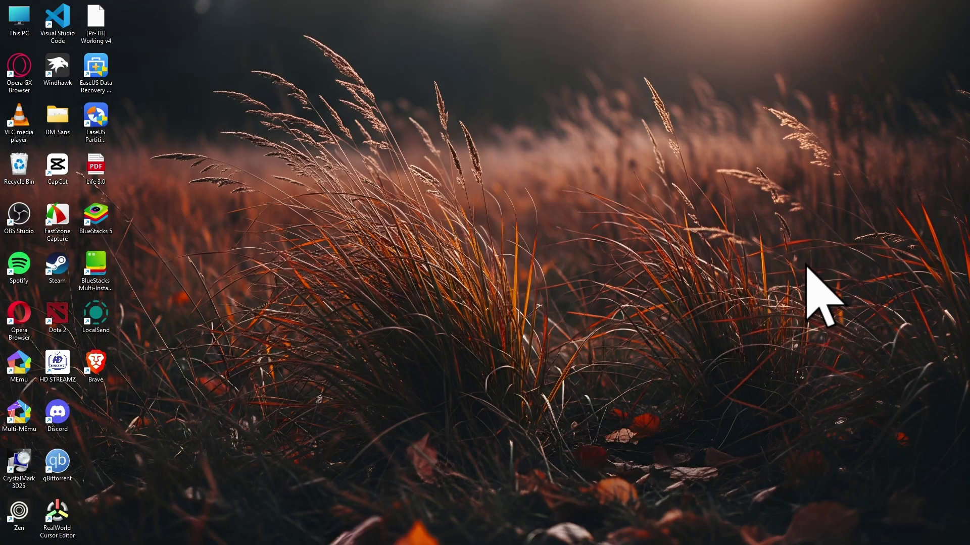
Open the installed apps list in the Apps section of Windows Settings.
{"action": "right_click", "coordinate": [416, 531]}
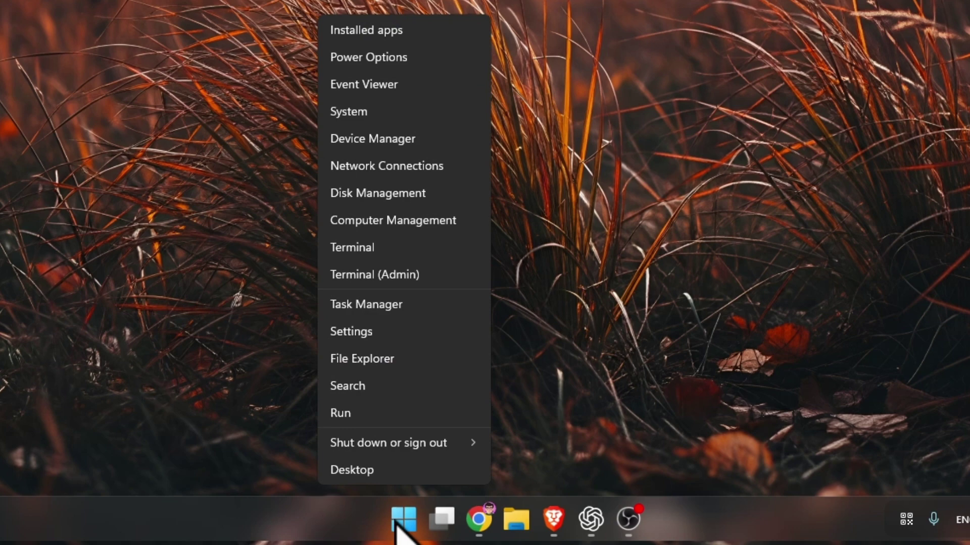
{"action": "left_click", "coordinate": [388, 334]}
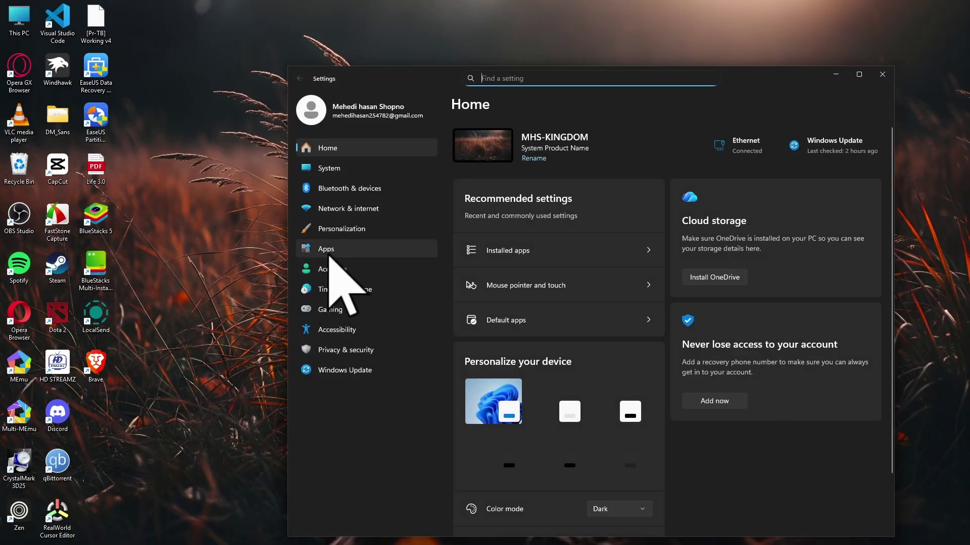
{"action": "left_click", "coordinate": [329, 254]}
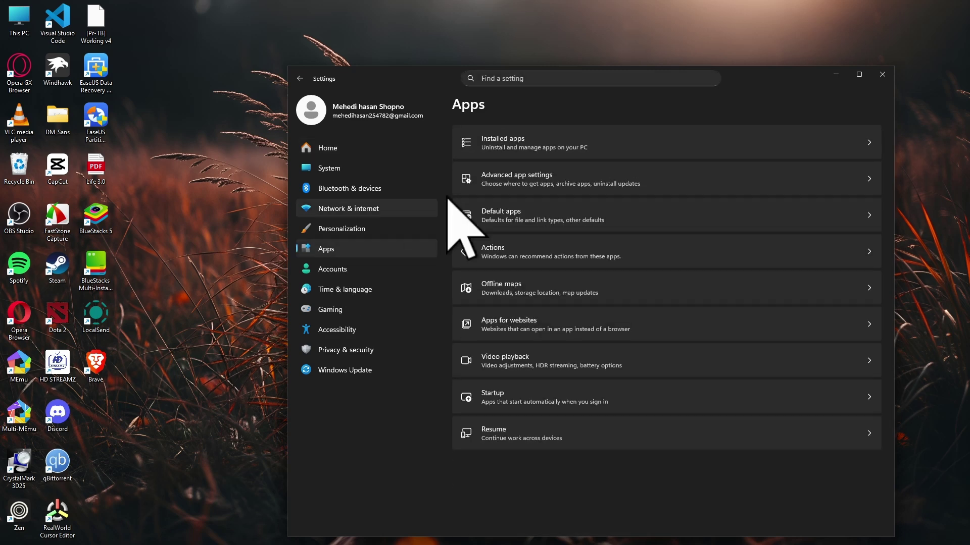
{"action": "left_click", "coordinate": [604, 157]}
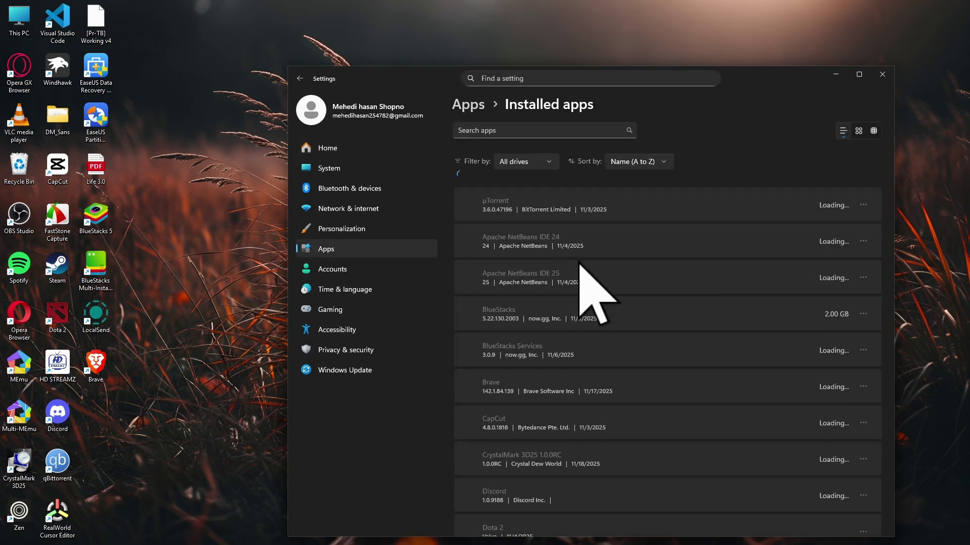
Open Instagram's advanced options from the installed apps and set its background app permission to Never.
{"action": "scroll", "coordinate": [584, 273], "scroll_direction": "down", "scroll_amount": 2}
{"action": "scroll", "coordinate": [581, 262], "scroll_direction": "down", "scroll_amount": 5}
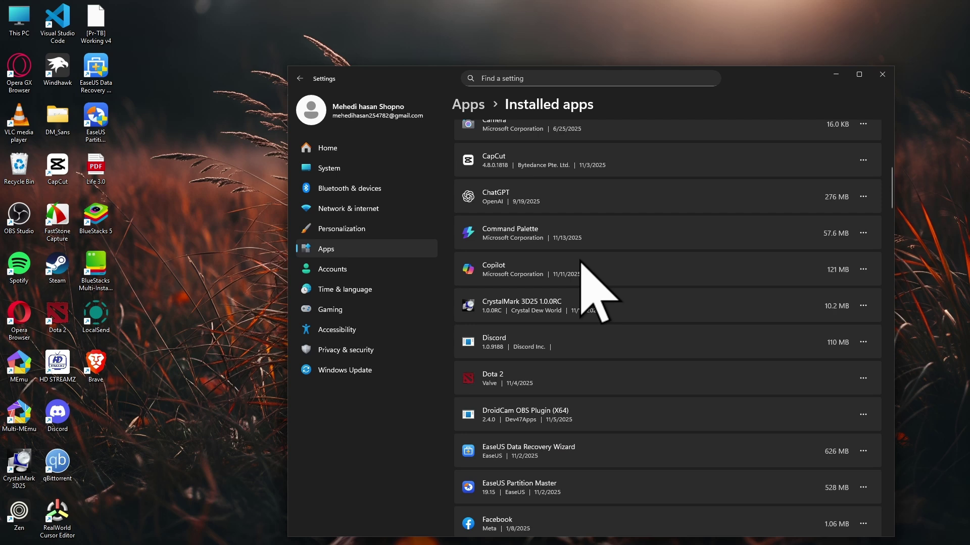
{"action": "scroll", "coordinate": [580, 263], "scroll_direction": "down", "scroll_amount": 2}
{"action": "scroll", "coordinate": [581, 263], "scroll_direction": "down", "scroll_amount": 2}
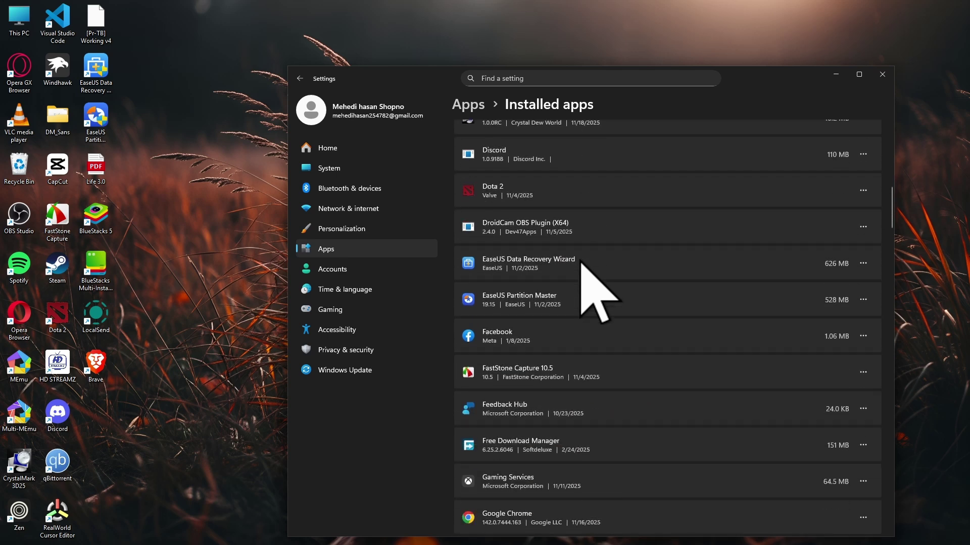
{"action": "scroll", "coordinate": [555, 323], "scroll_direction": "down", "scroll_amount": 4}
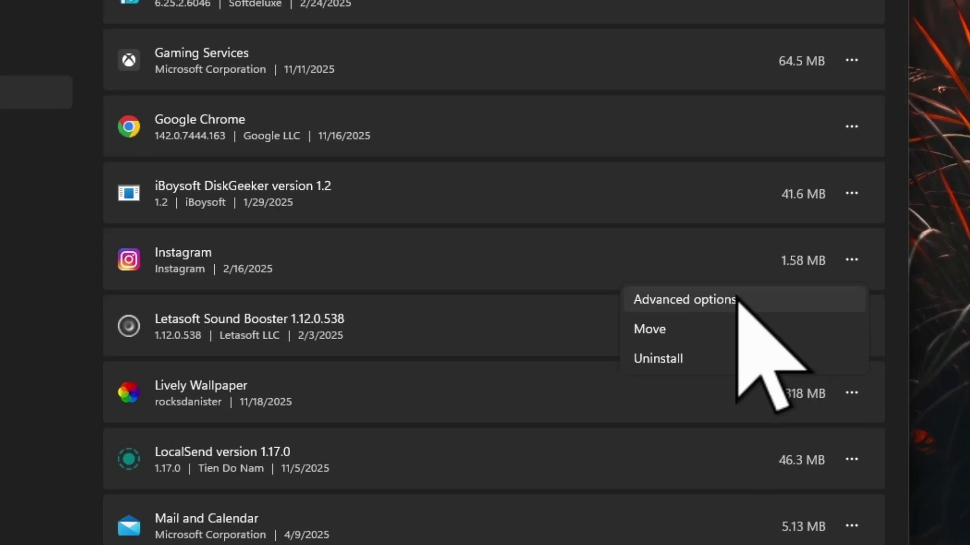
{"action": "left_click", "coordinate": [737, 299]}
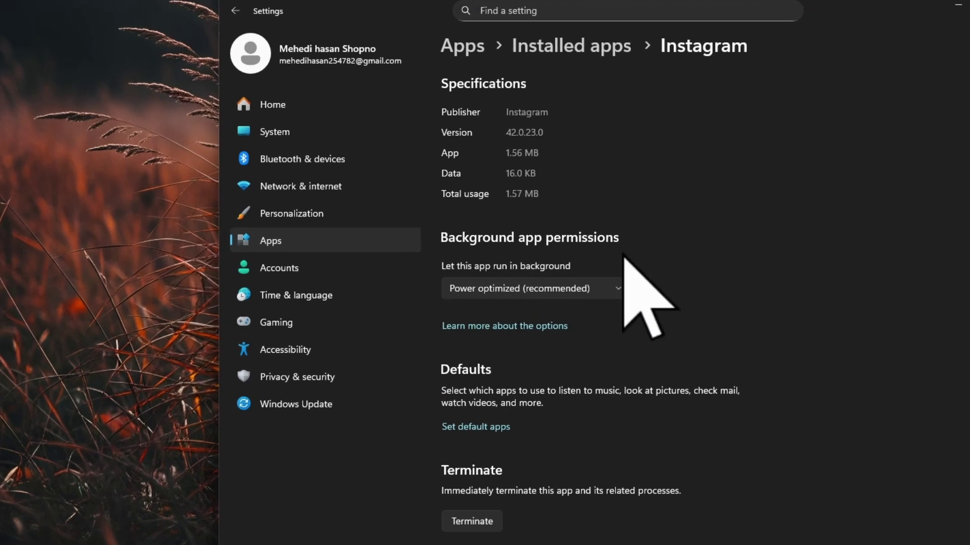
{"action": "left_click", "coordinate": [571, 293]}
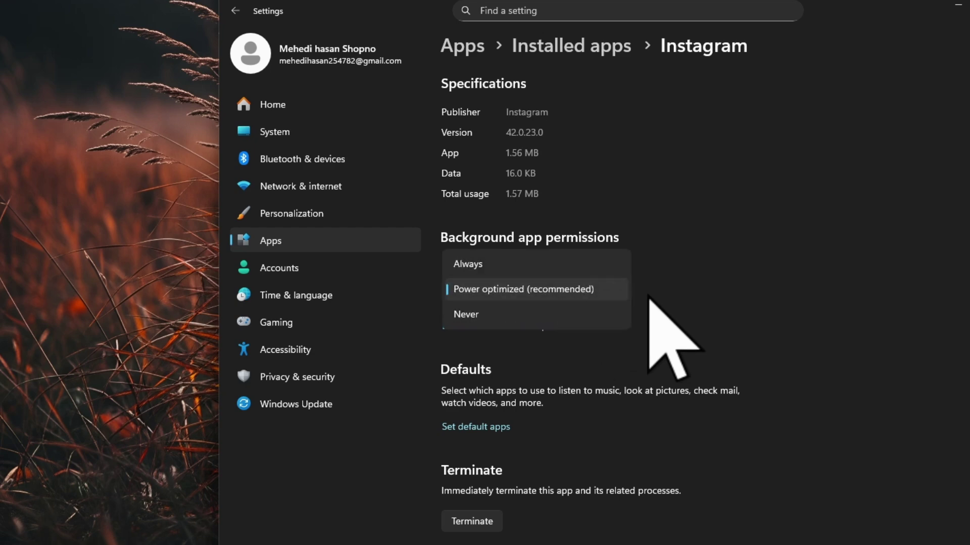
{"action": "left_click", "coordinate": [529, 312]}
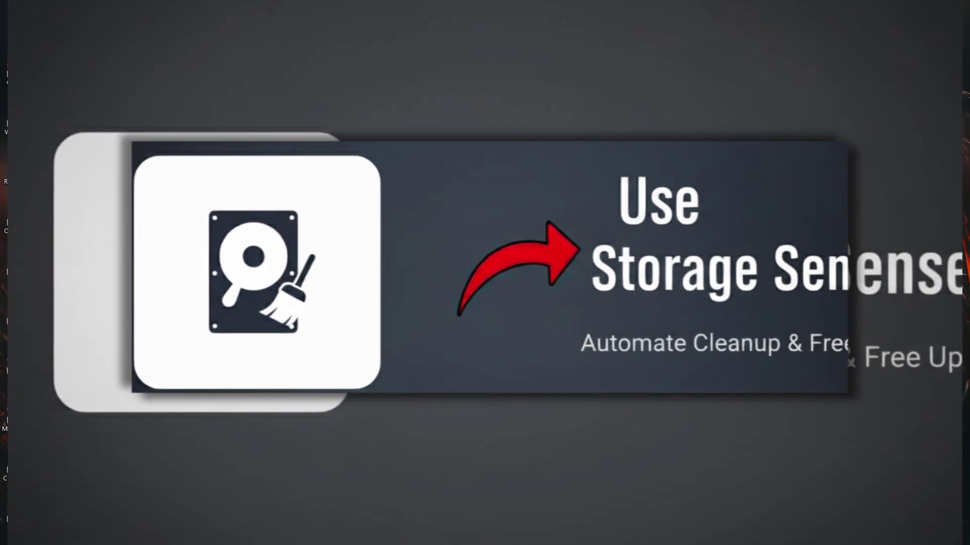
Open the Storage page of the System settings and switch Storage Sense off and back on.
{"action": "right_click", "coordinate": [418, 526]}
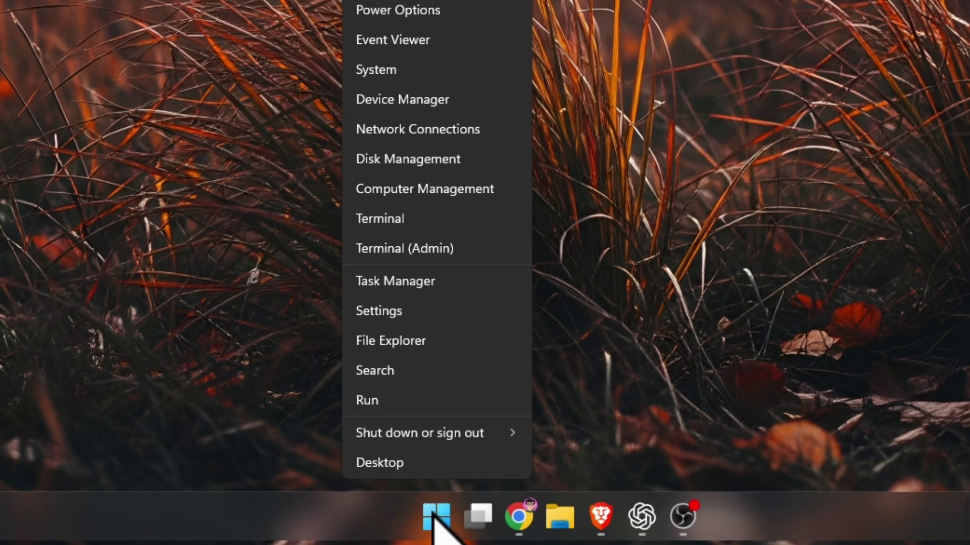
{"action": "left_click", "coordinate": [429, 319]}
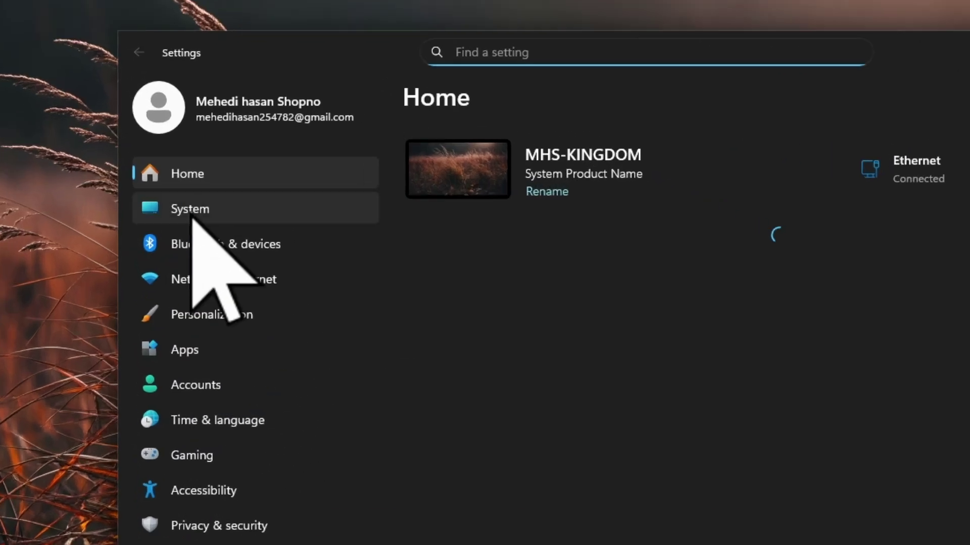
{"action": "left_click", "coordinate": [343, 169]}
{"action": "scroll", "coordinate": [603, 389], "scroll_direction": "down", "scroll_amount": 3}
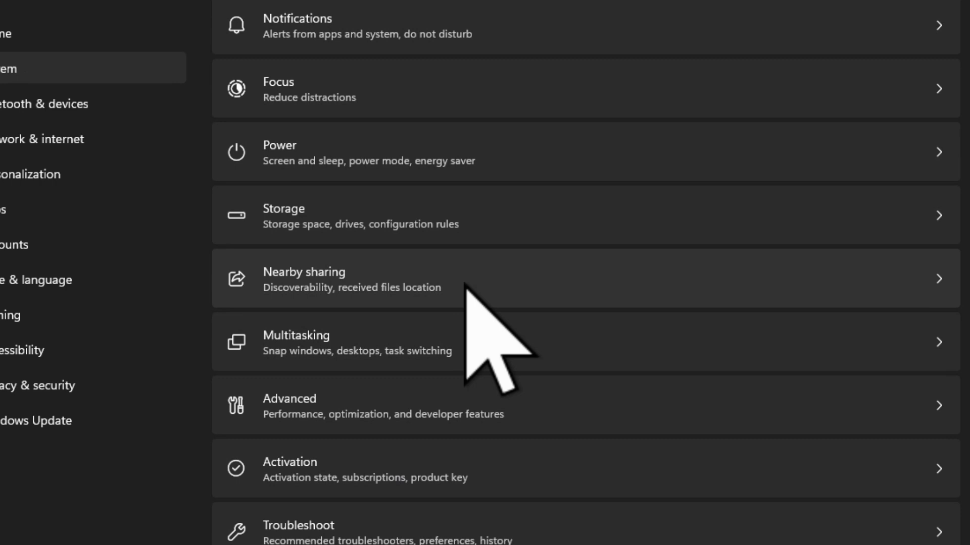
{"action": "left_click", "coordinate": [428, 235]}
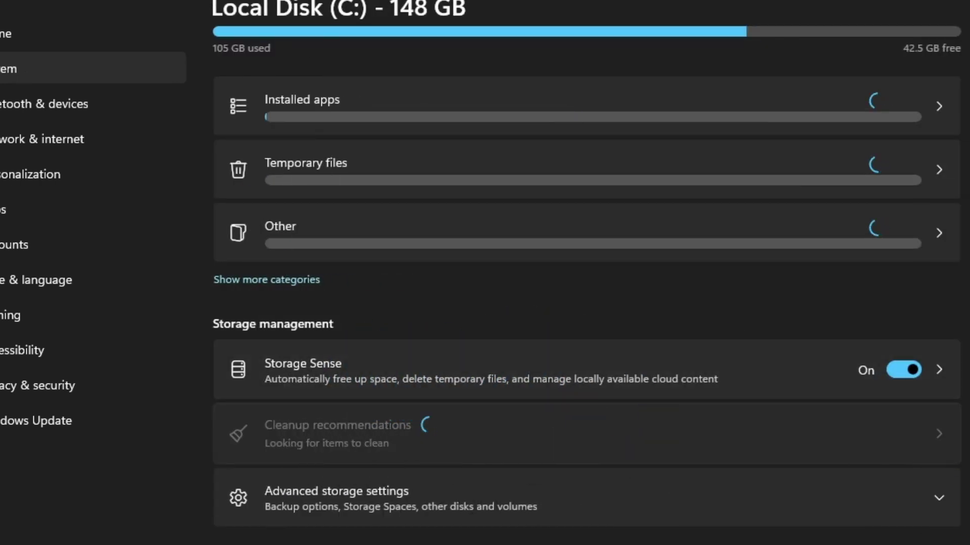
{"action": "left_click", "coordinate": [904, 369]}
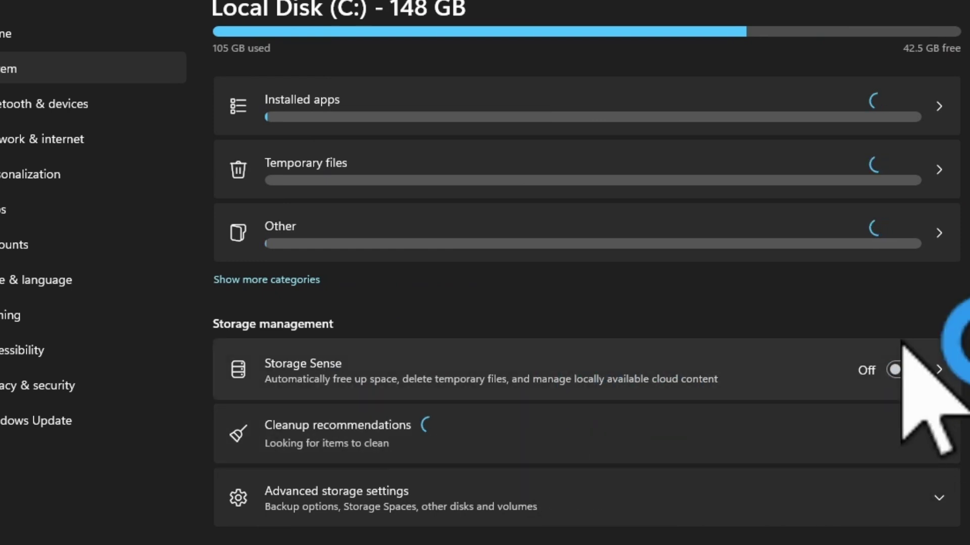
{"action": "left_click", "coordinate": [902, 370]}
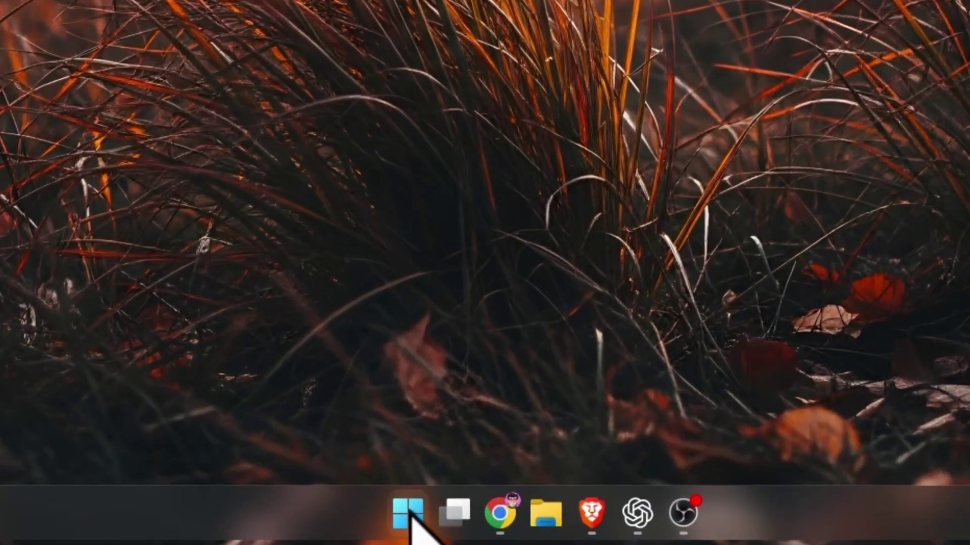
Open Virus & threat protection through Windows Security in the Privacy & security settings.
{"action": "right_click", "coordinate": [411, 515]}
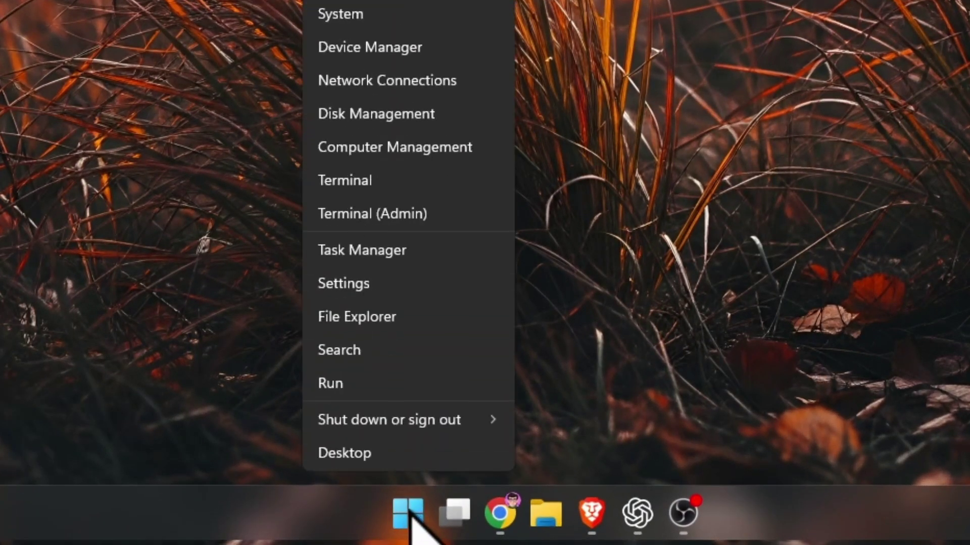
{"action": "left_click", "coordinate": [347, 296]}
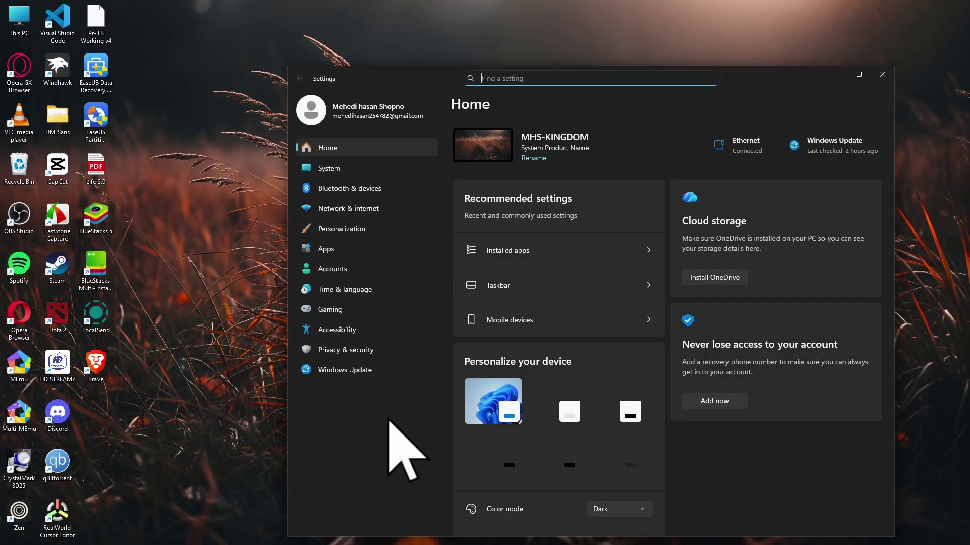
{"action": "left_click", "coordinate": [353, 352]}
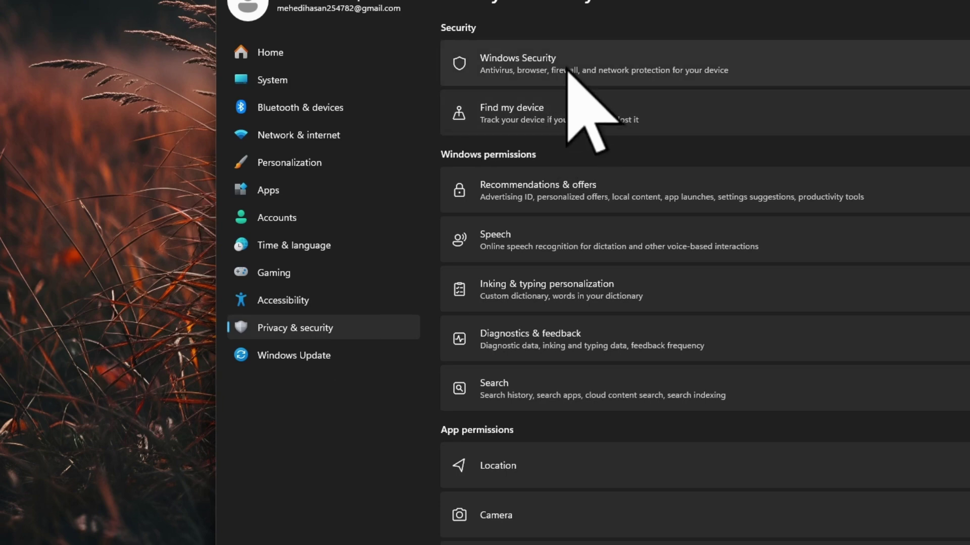
{"action": "left_click", "coordinate": [567, 97]}
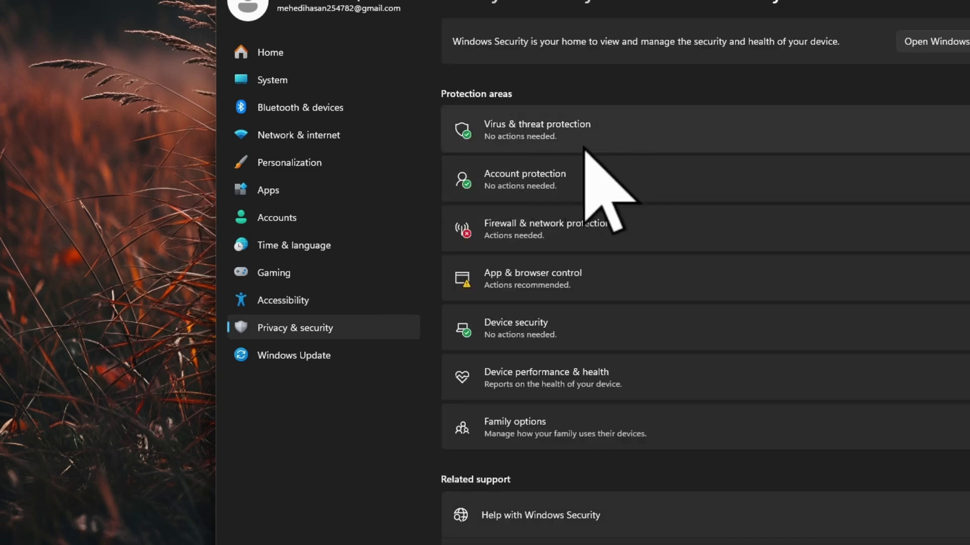
{"action": "left_click", "coordinate": [607, 172]}
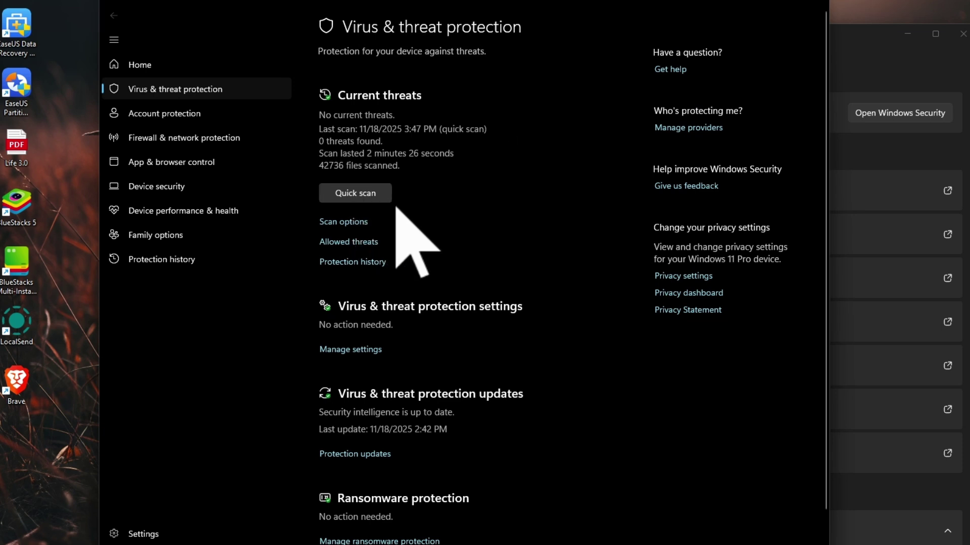
Go through the Full, Custom and offline choices in the scan options and start a Quick scan.
{"action": "left_click", "coordinate": [346, 222]}
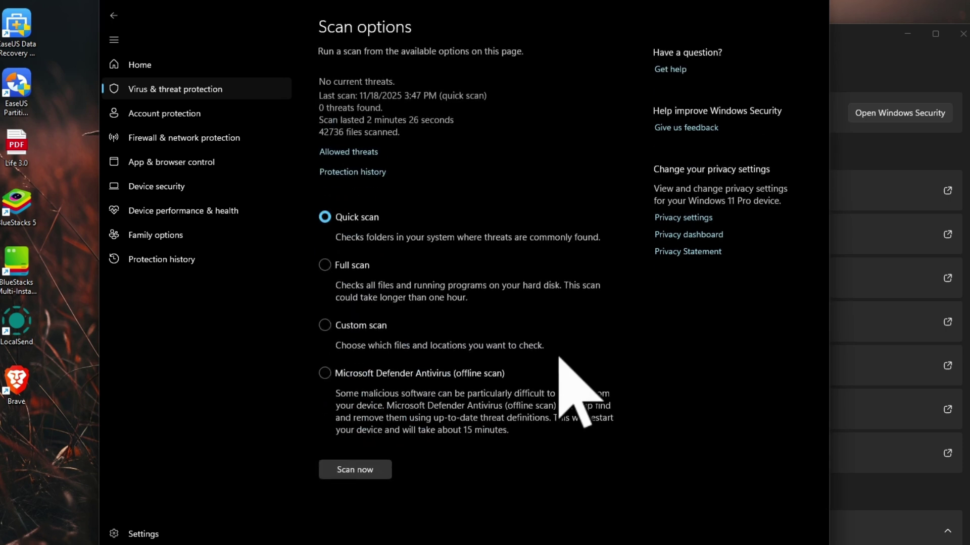
{"action": "left_click", "coordinate": [327, 267]}
{"action": "left_click", "coordinate": [327, 328]}
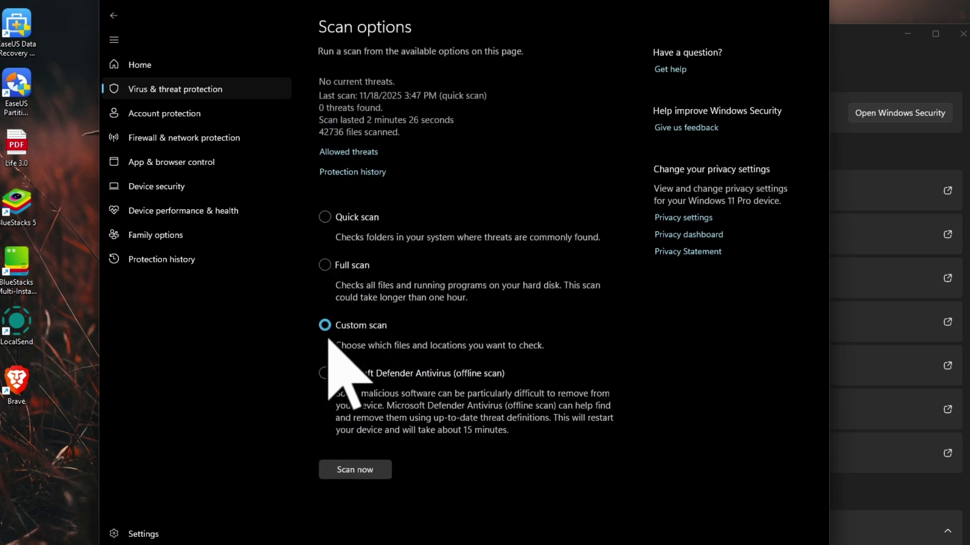
{"action": "left_click", "coordinate": [325, 373]}
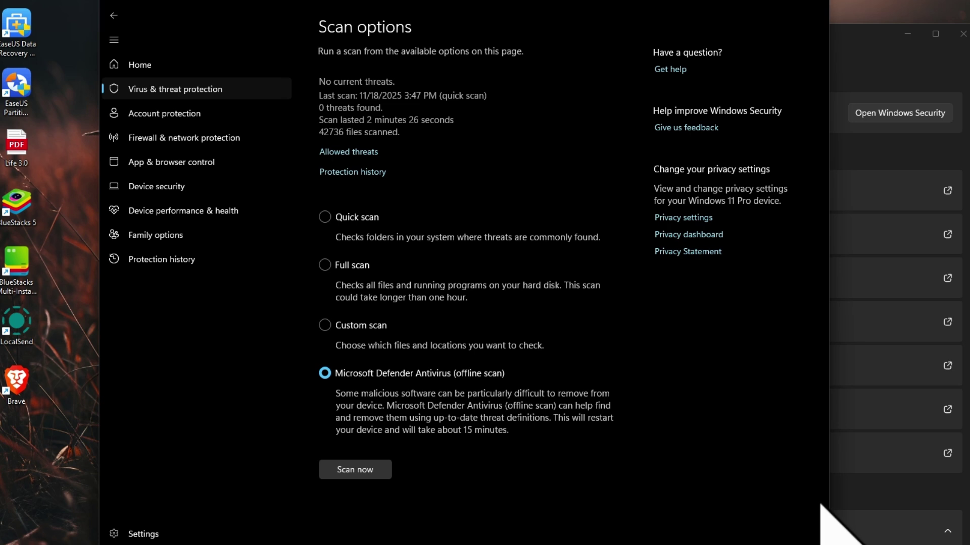
{"action": "left_click", "coordinate": [325, 221]}
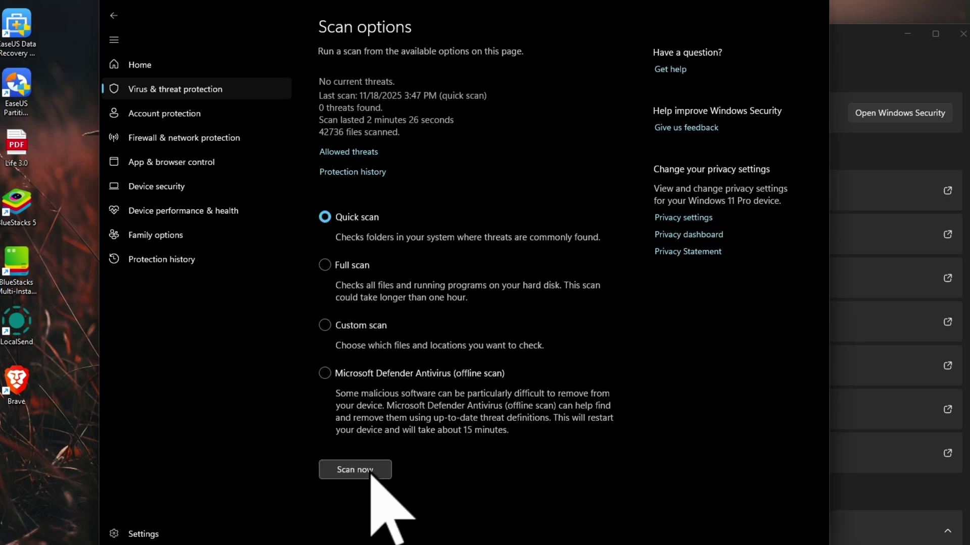
{"action": "left_click", "coordinate": [355, 470]}
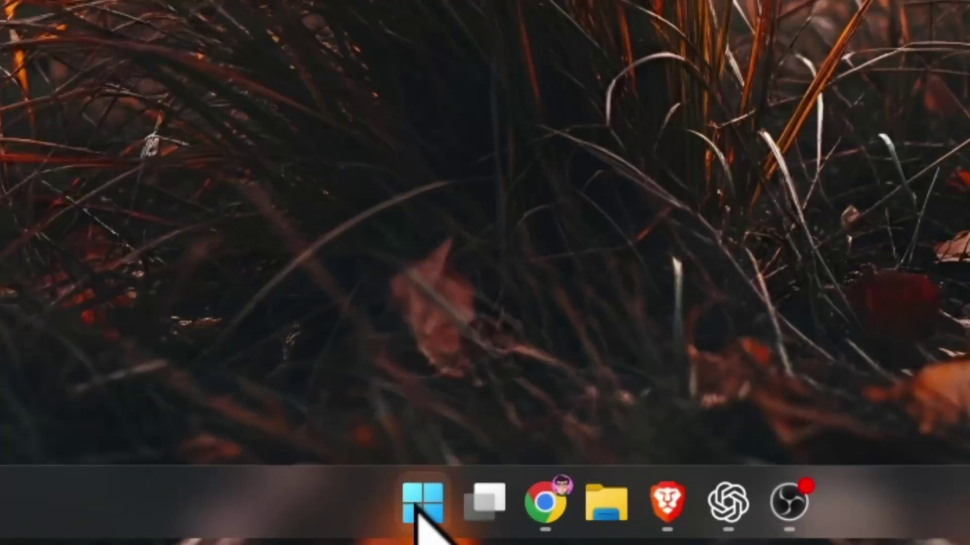
Restart the PC using the power options in Start.
{"action": "right_click", "coordinate": [417, 506]}
{"action": "left_click", "coordinate": [417, 507]}
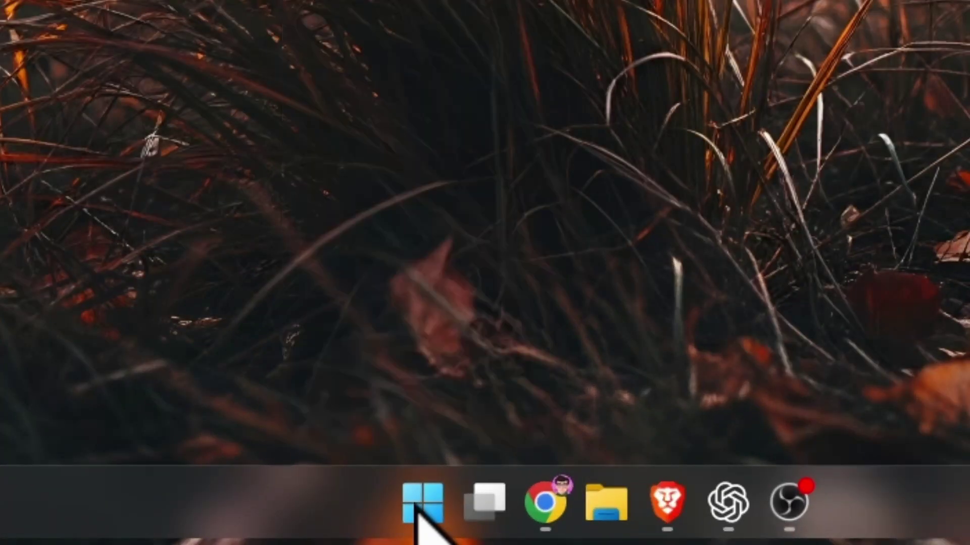
{"action": "left_click", "coordinate": [417, 506]}
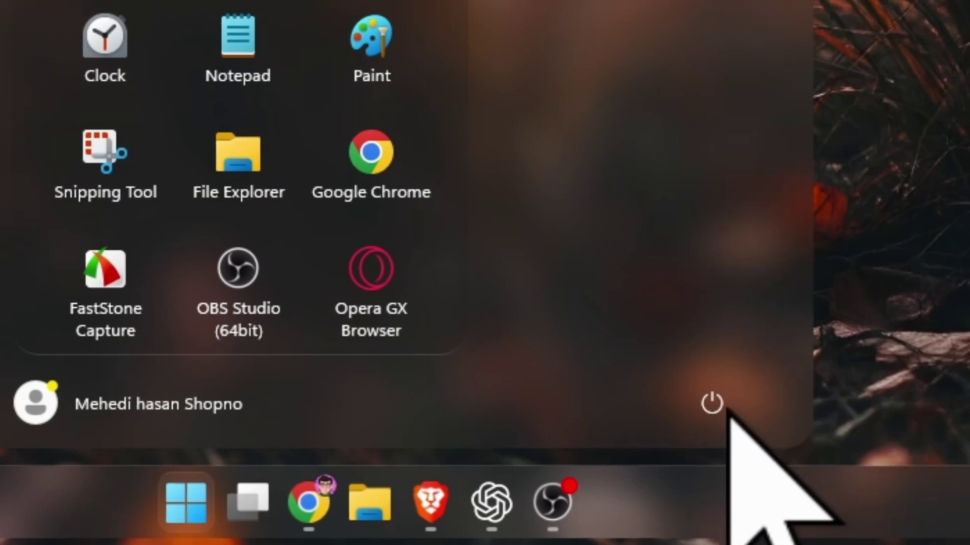
{"action": "left_click", "coordinate": [952, 405]}
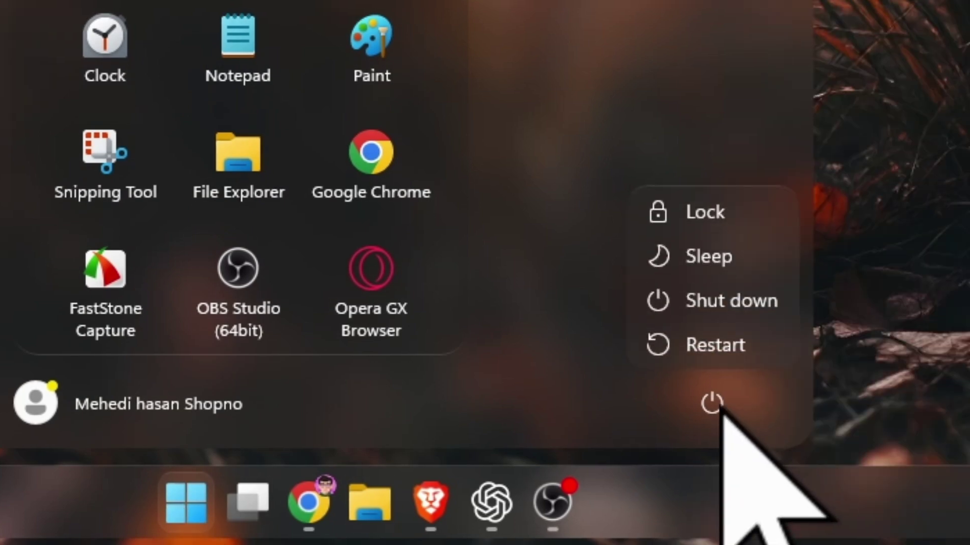
{"action": "left_click", "coordinate": [713, 355]}
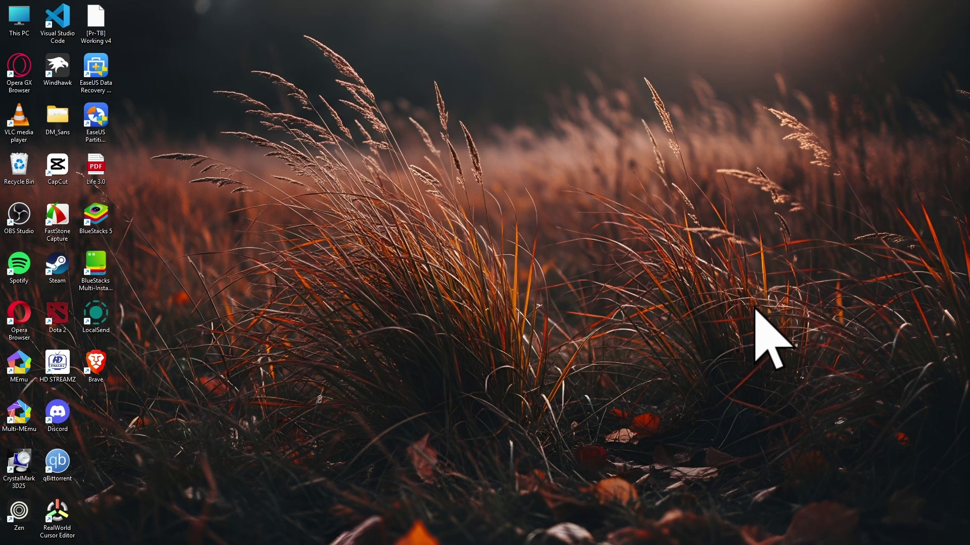